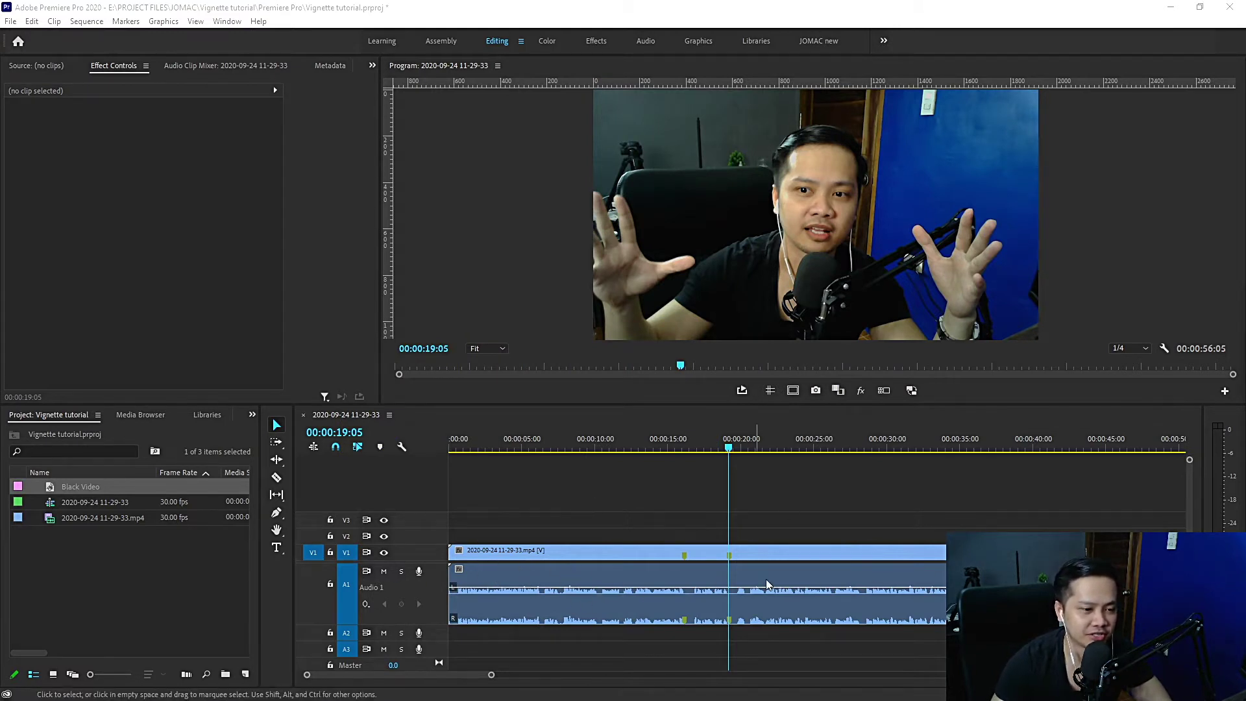
# Move the playhead back to about 00:00:18:08 and select the old Black Video item.
pyautogui.moveTo(682, 447); pyautogui.dragTo(716, 447)
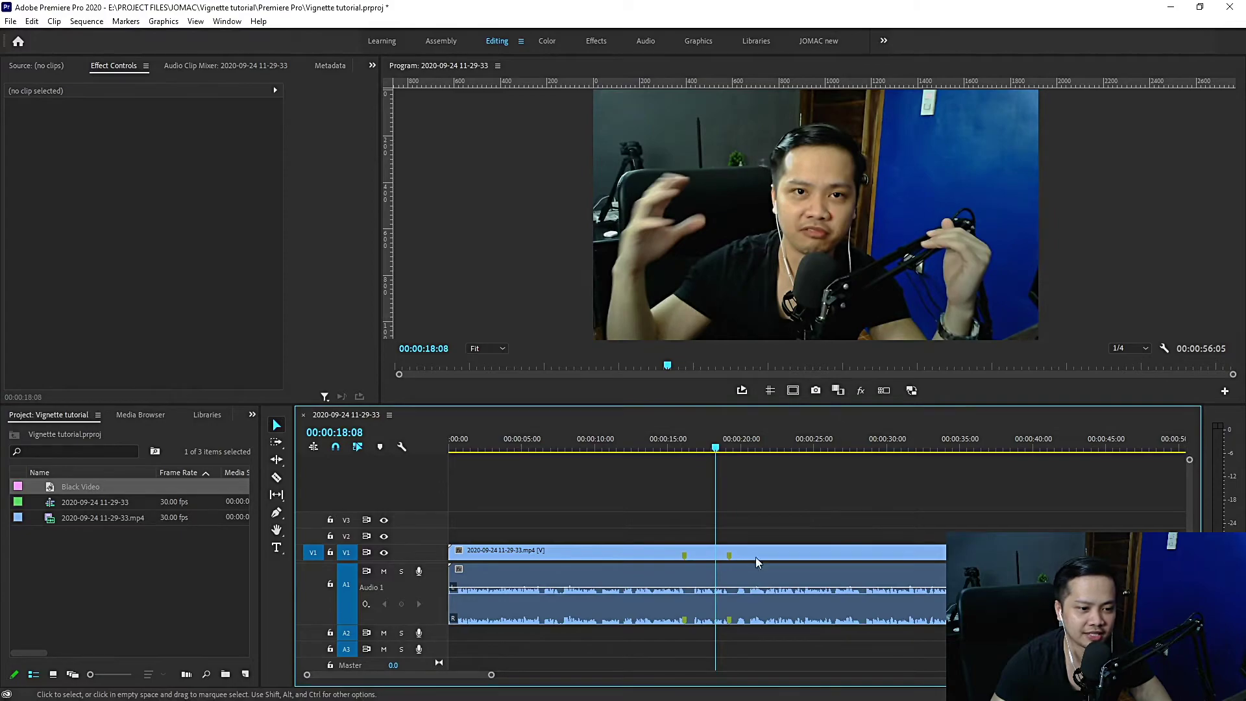
pyautogui.click(134, 588)
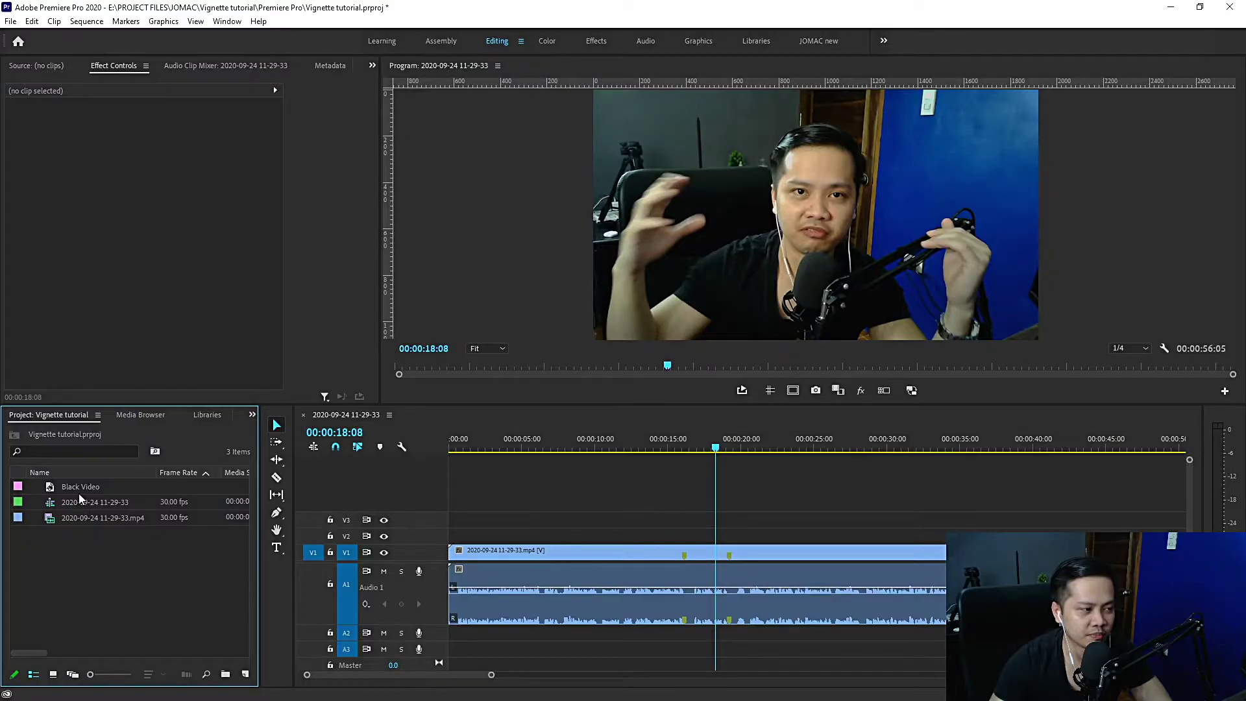
pyautogui.click(80, 488)
# Delete the old Black Video item and create a new 1920×1080, 30 fps Black Video.
pyautogui.press('Delete')
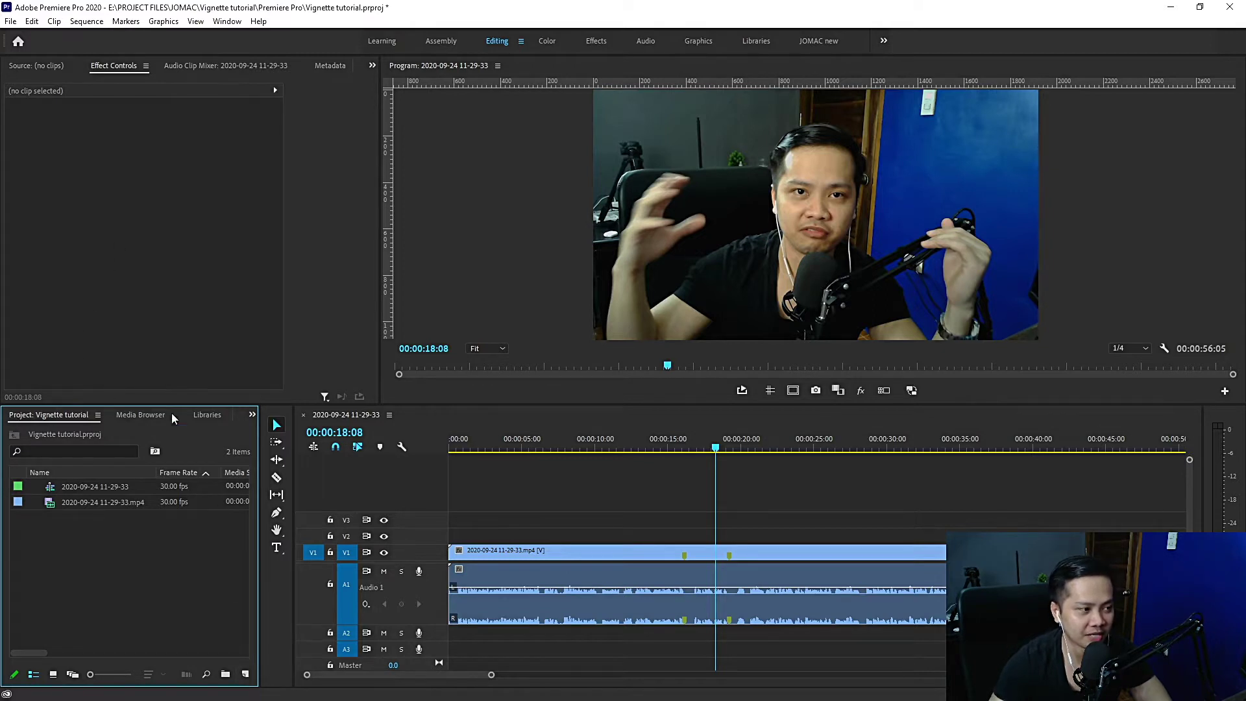
pyautogui.click(245, 676)
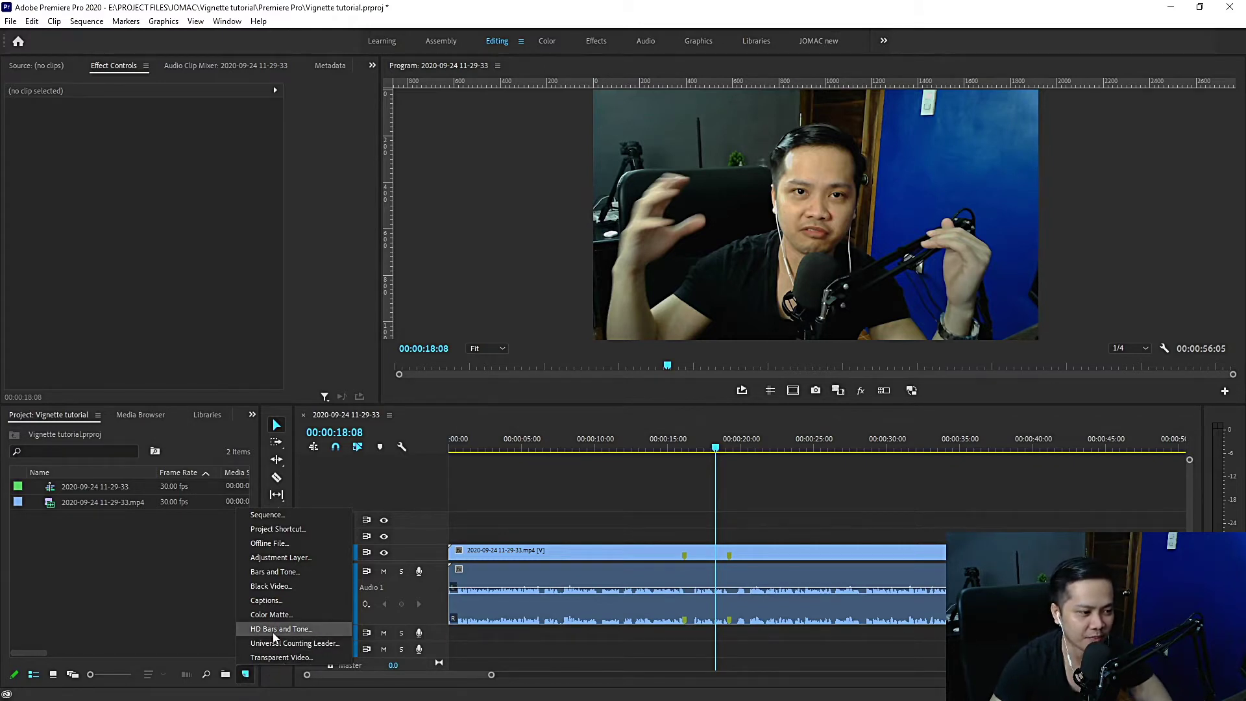
pyautogui.click(272, 586)
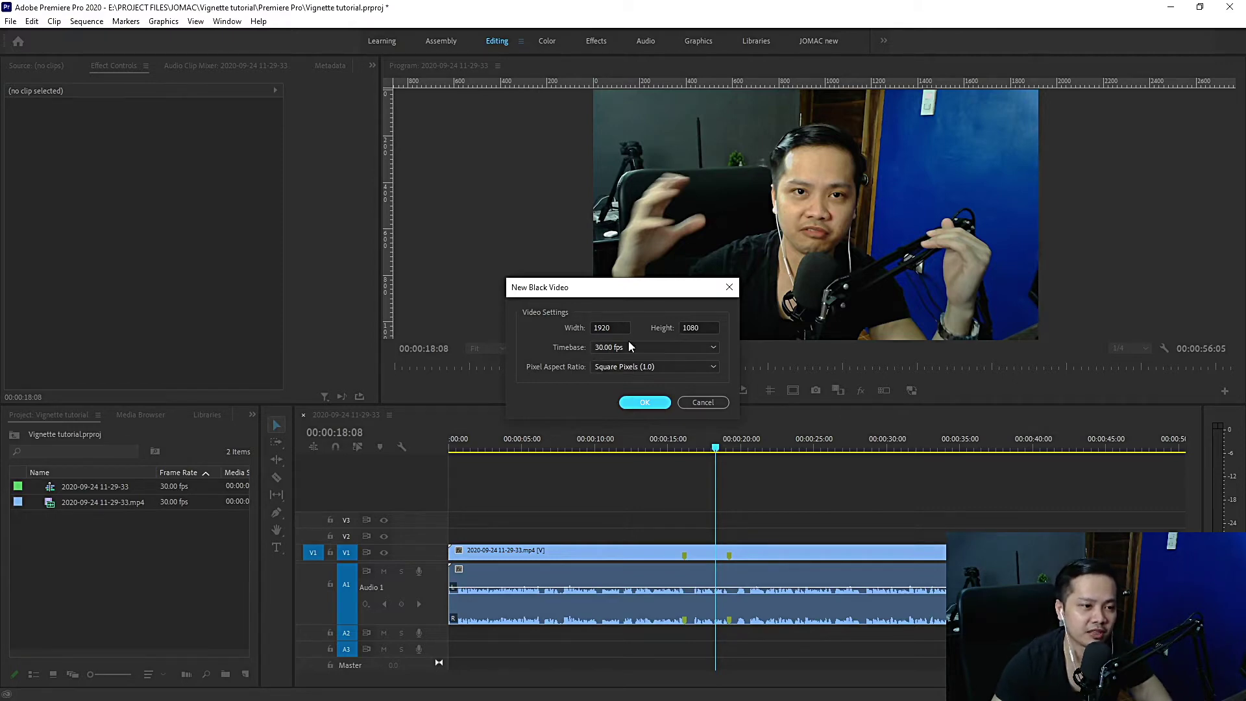
pyautogui.click(644, 403)
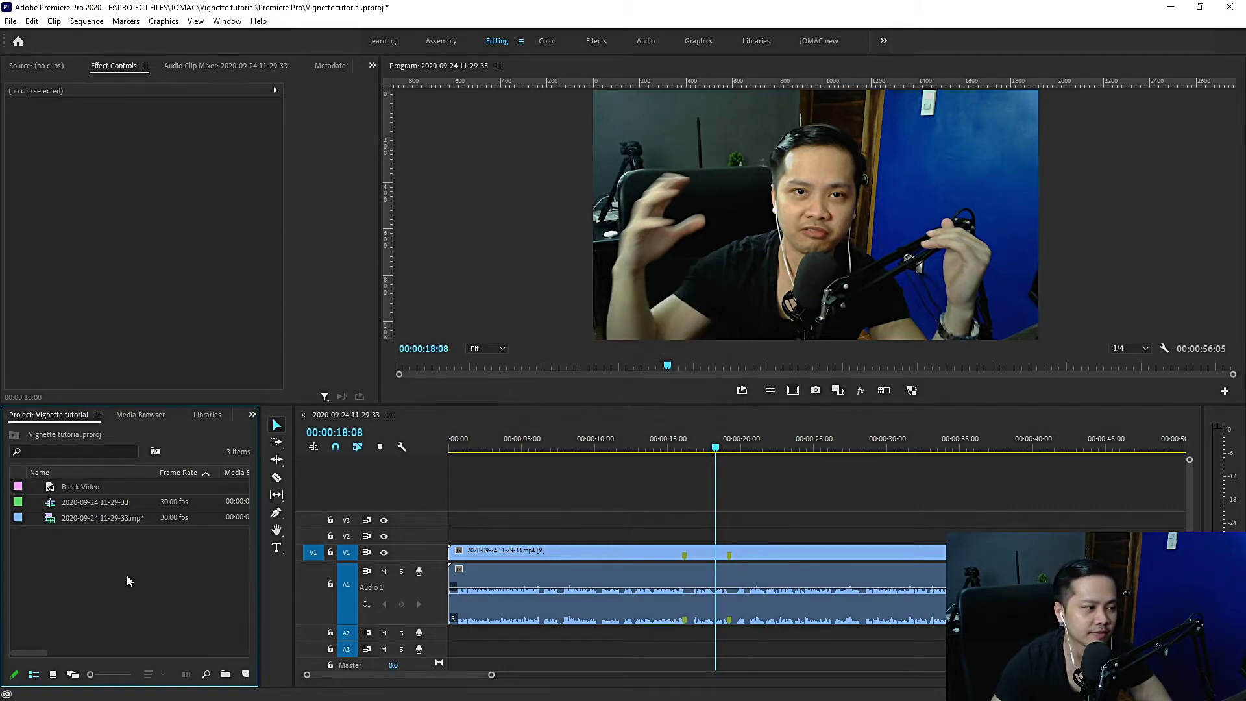
# Place the new Black Video on V2 above the webcam clip, lengthen it, and park the playhead on it.
pyautogui.click(67, 492)
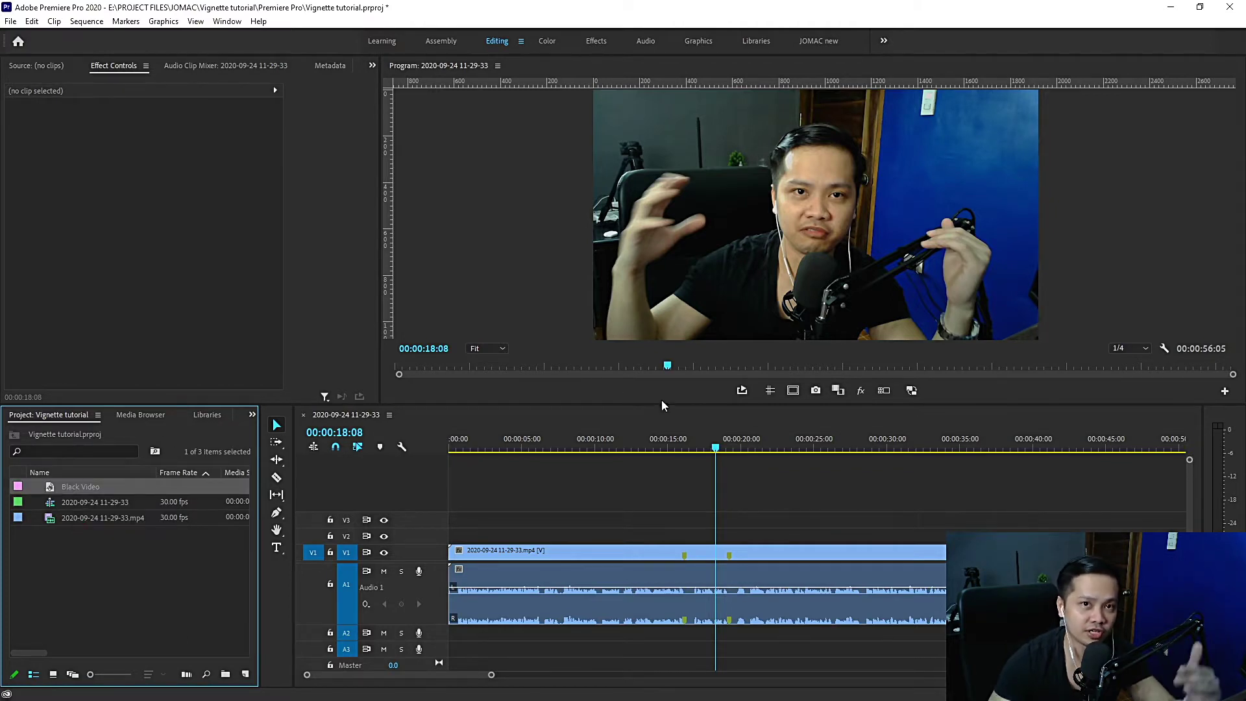
pyautogui.moveTo(662, 405); pyautogui.dragTo(735, 539)
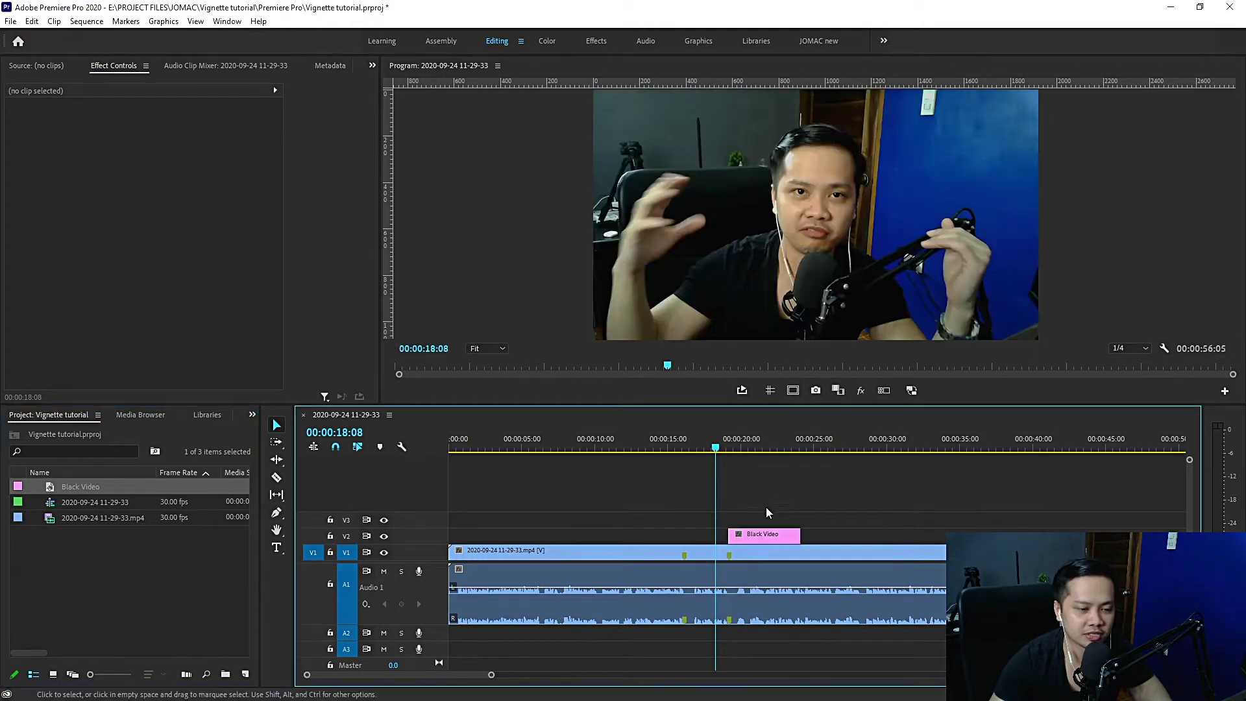
pyautogui.moveTo(797, 534); pyautogui.dragTo(905, 535)
pyautogui.click(724, 448)
pyautogui.moveTo(725, 448); pyautogui.dragTo(743, 448)
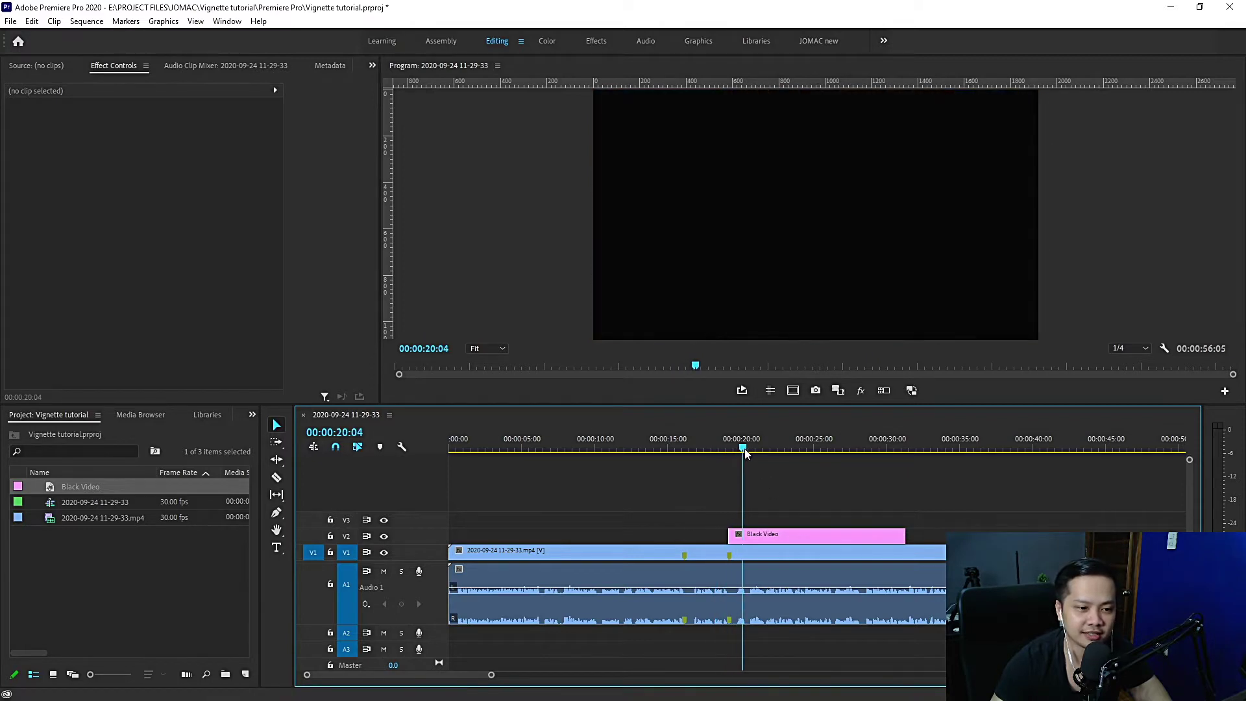
# Select the Black Video clip on V2 and show its Opacity settings (100%, Normal) in Effect Controls.
pyautogui.click(773, 536)
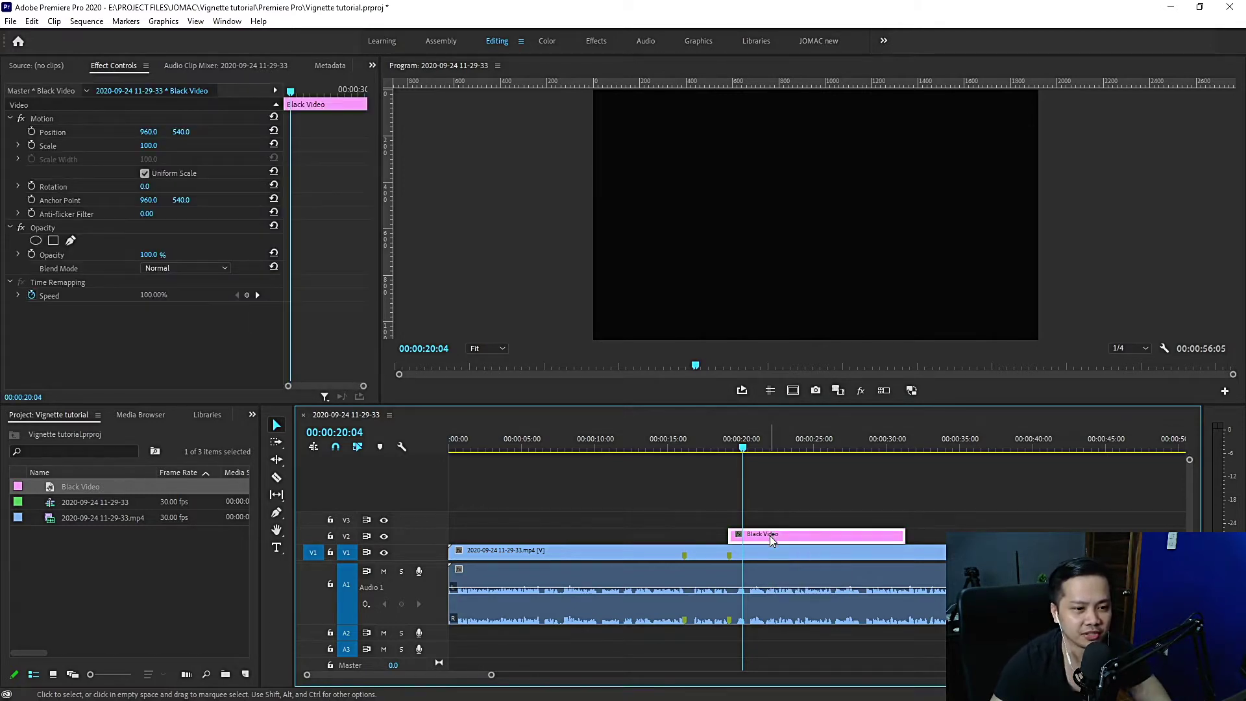
pyautogui.click(770, 512)
pyautogui.click(780, 540)
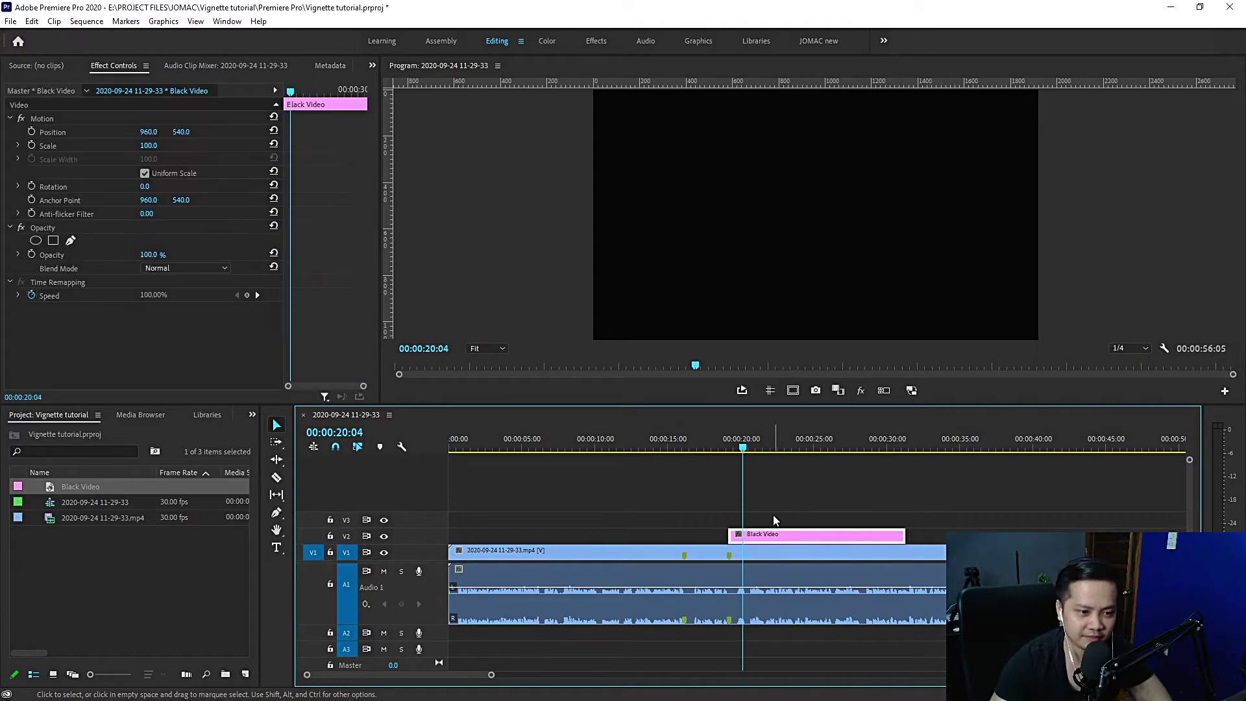
pyautogui.click(776, 519)
pyautogui.click(782, 540)
pyautogui.click(786, 524)
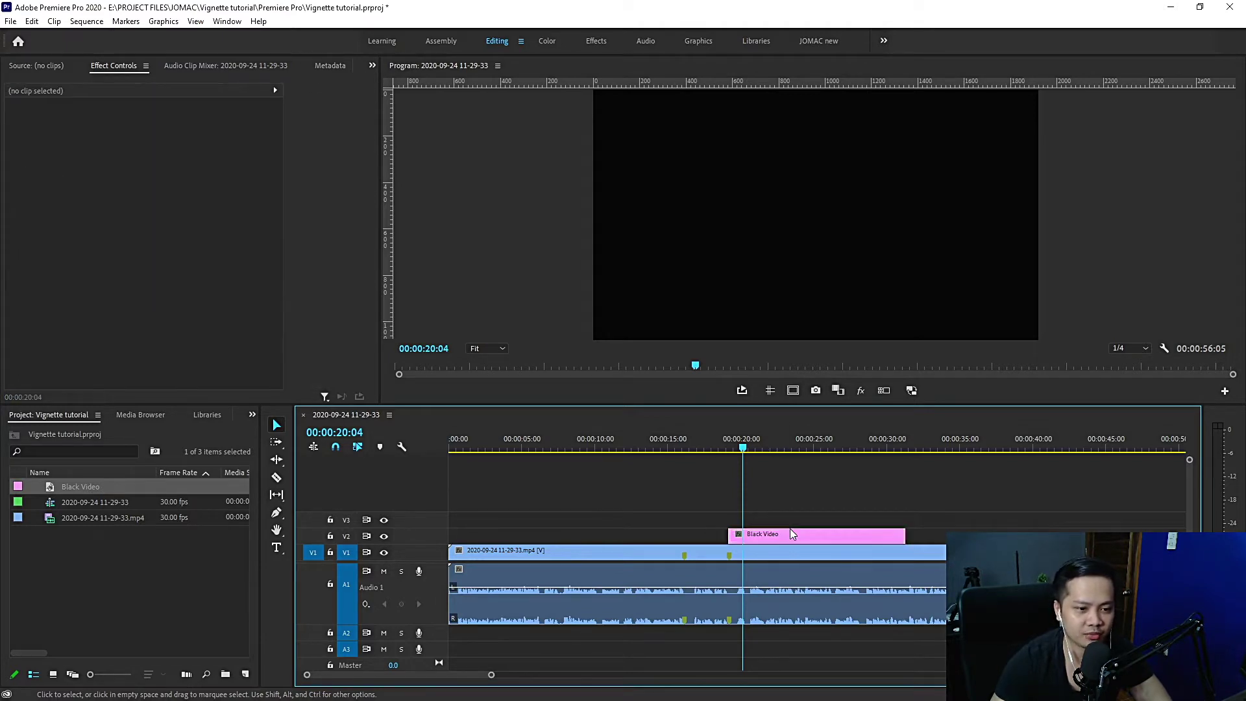
pyautogui.click(794, 535)
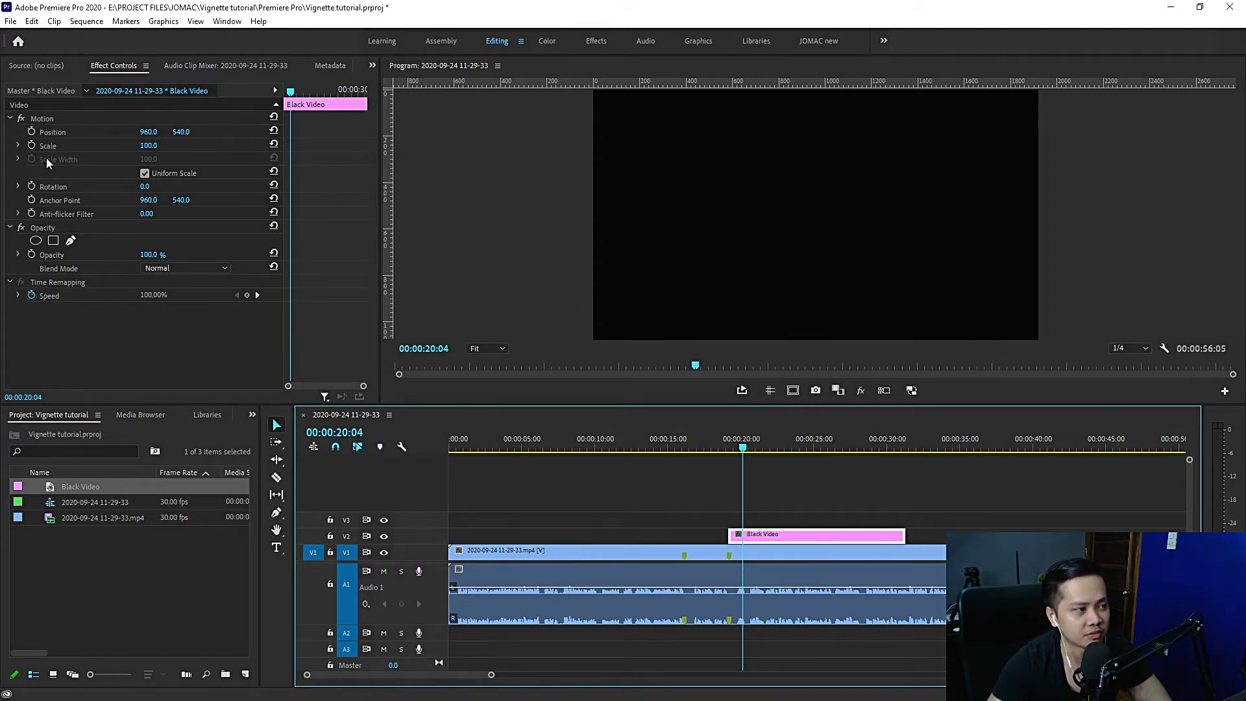
pyautogui.click(102, 258)
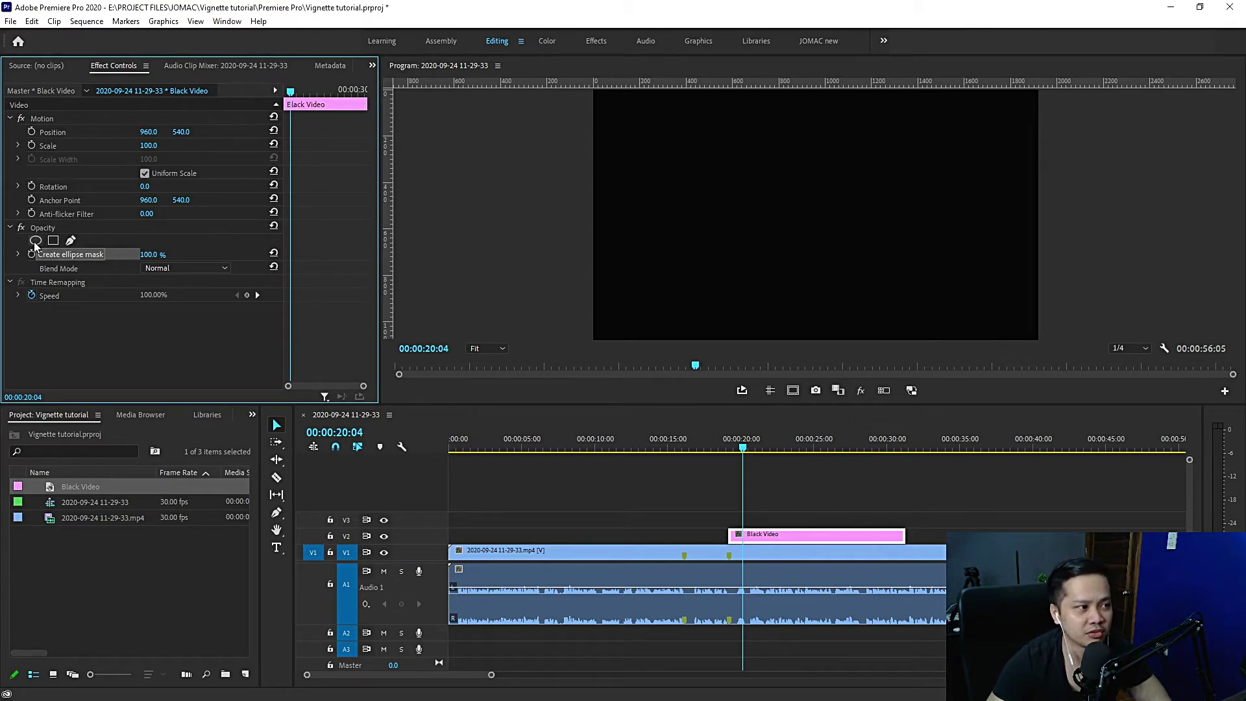
# Add an ellipse mask to the Black Video, invert it, and set opacity to 50%.
pyautogui.click(35, 242)
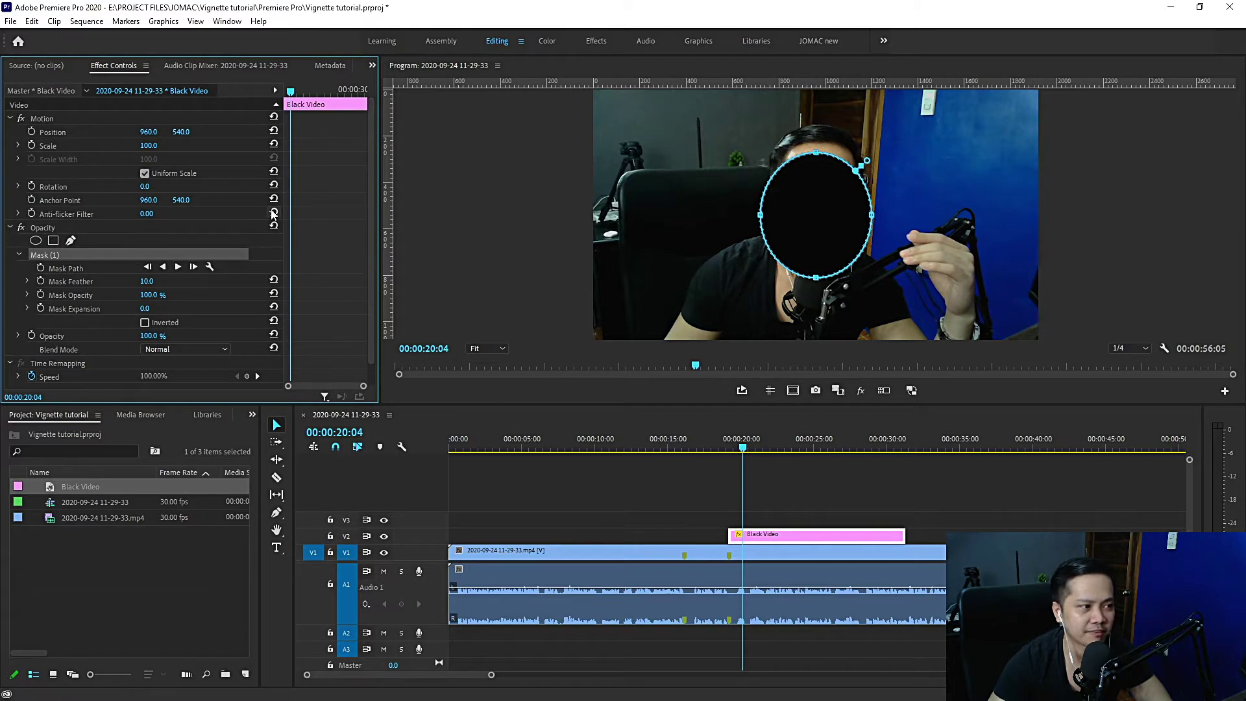
pyautogui.click(145, 323)
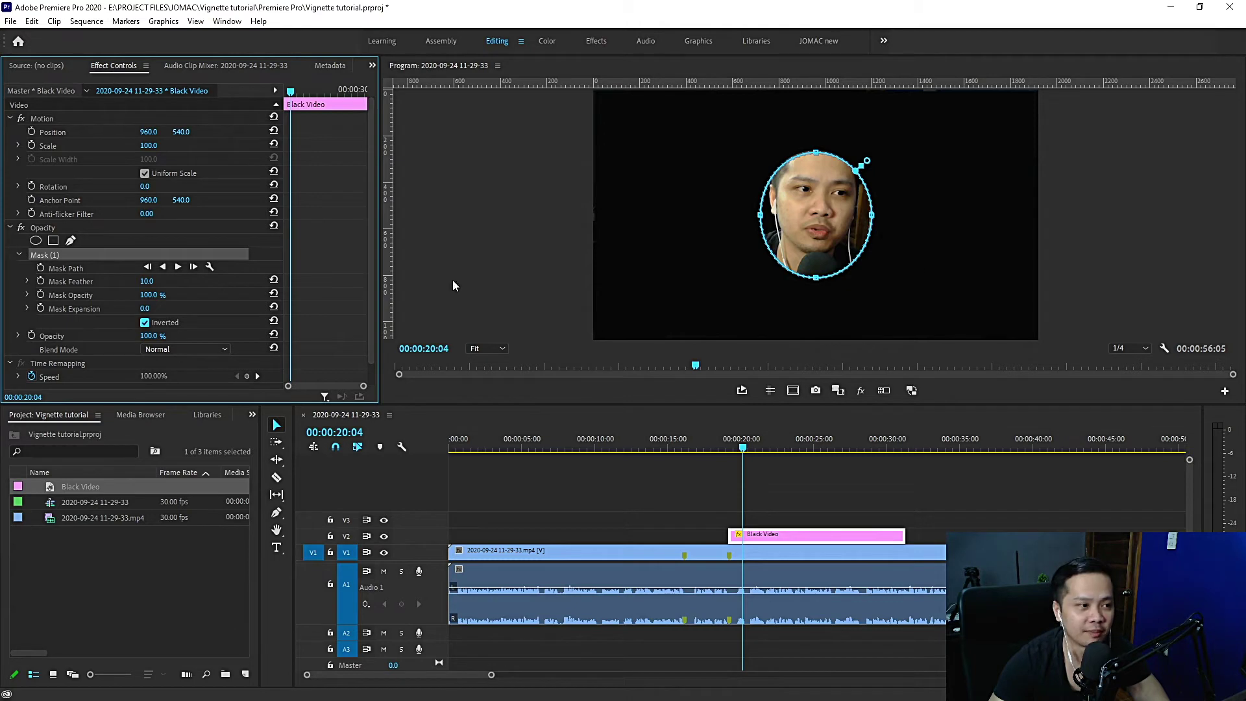
pyautogui.click(152, 336)
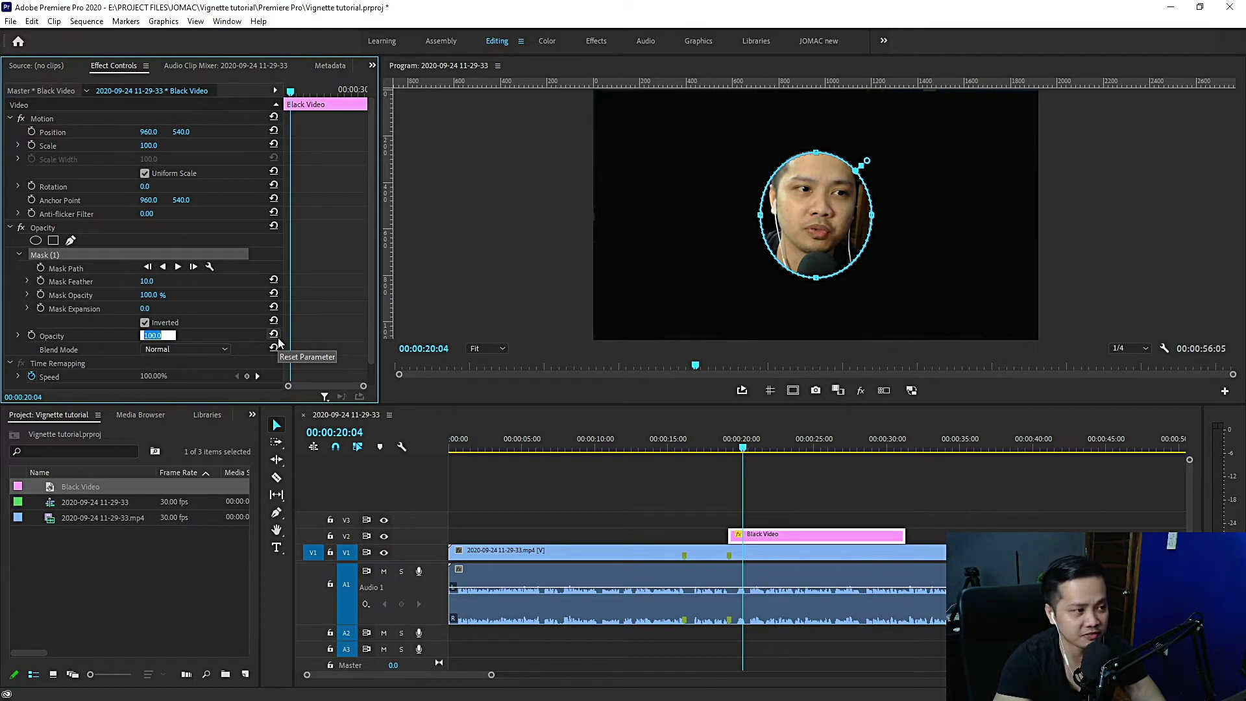
pyautogui.write('50')
pyautogui.press('Return')
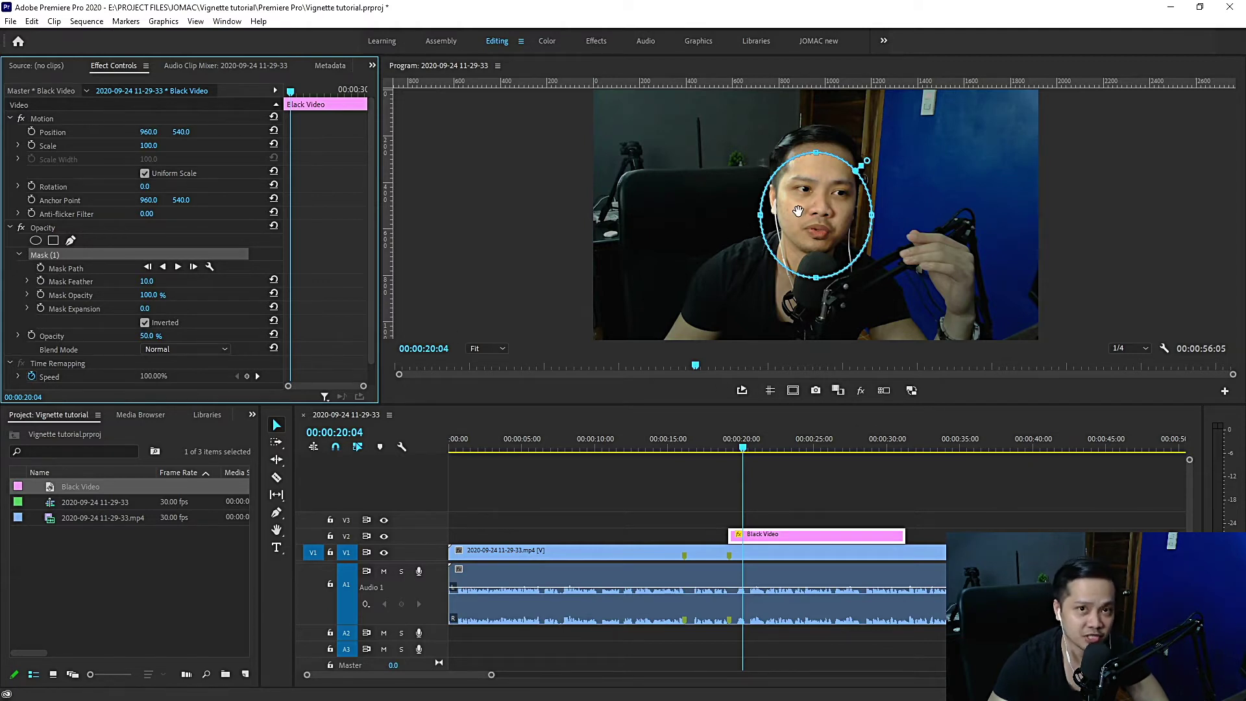
# Show safe margins and stretch the ellipse mask wider and taller to cover most of the frame.
pyautogui.click(793, 391)
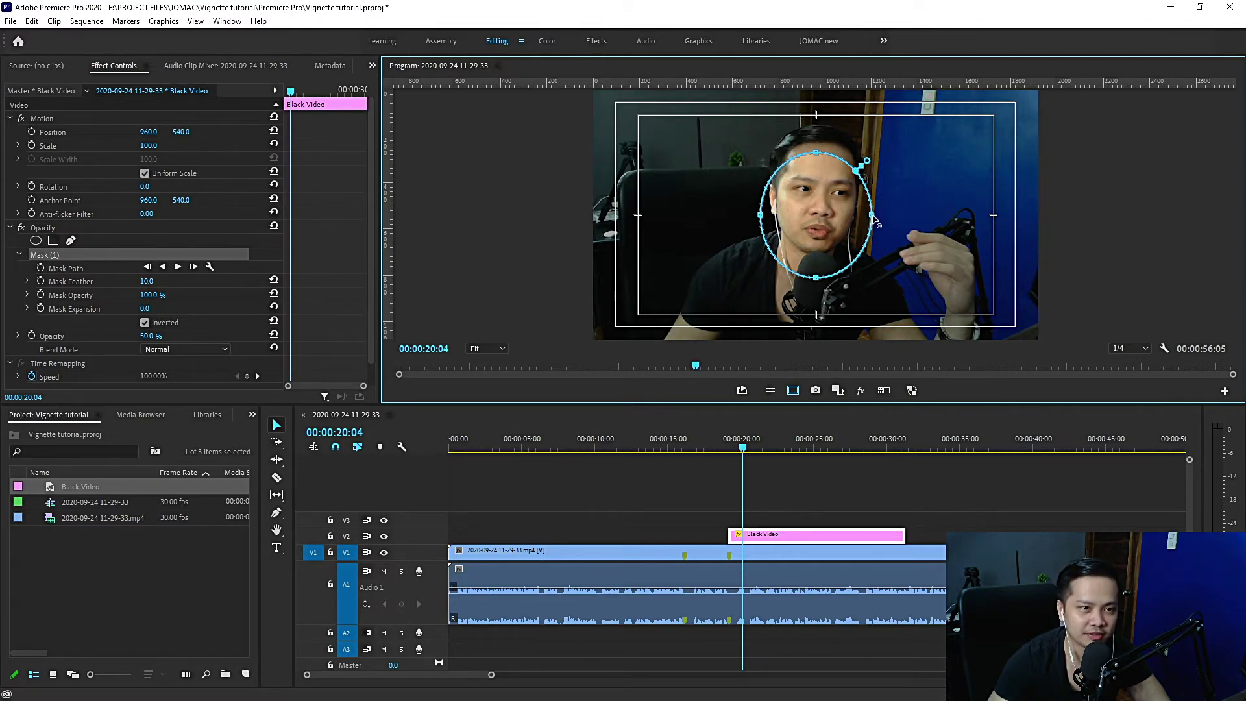
pyautogui.moveTo(872, 218); pyautogui.dragTo(1005, 218)
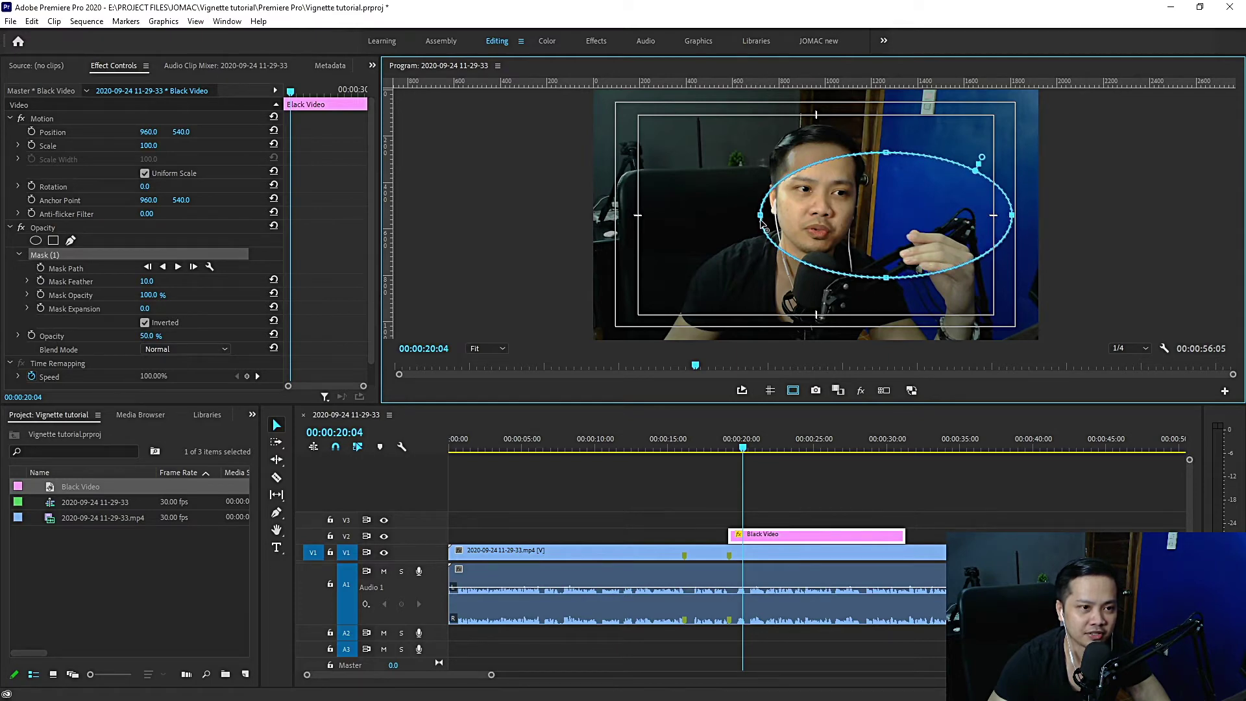
pyautogui.moveTo(763, 223); pyautogui.dragTo(639, 227)
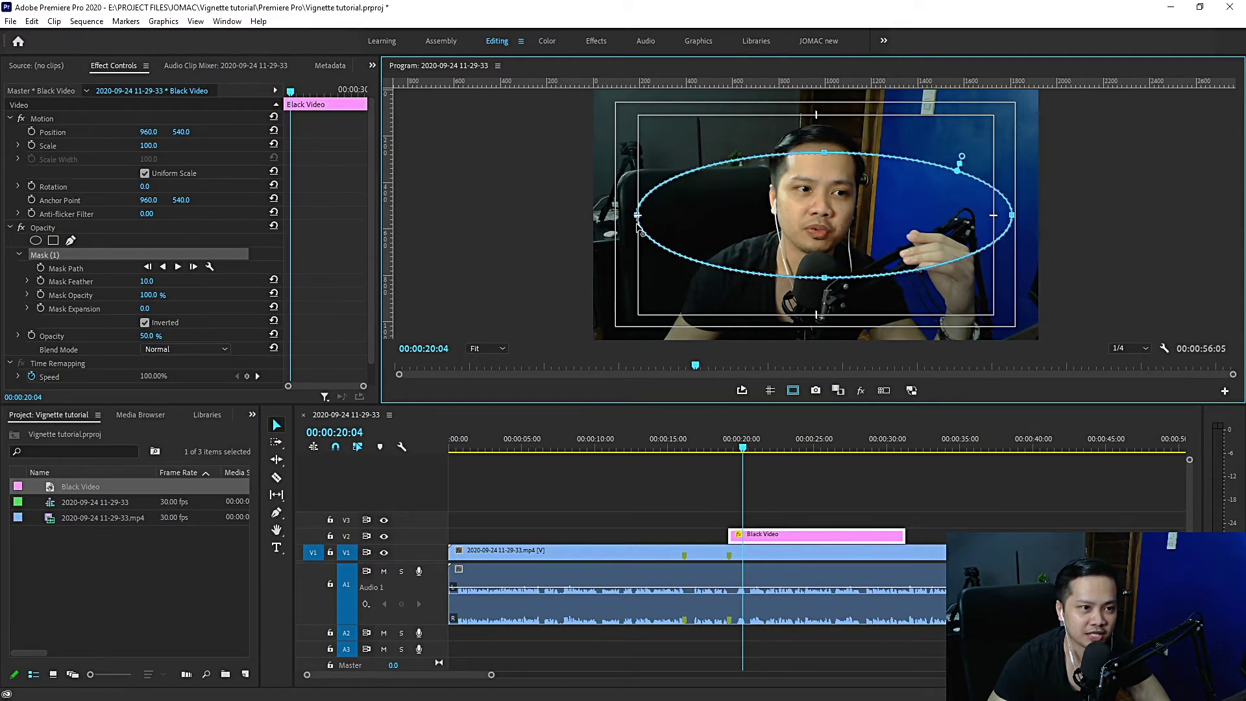
pyautogui.moveTo(1014, 219); pyautogui.dragTo(994, 221)
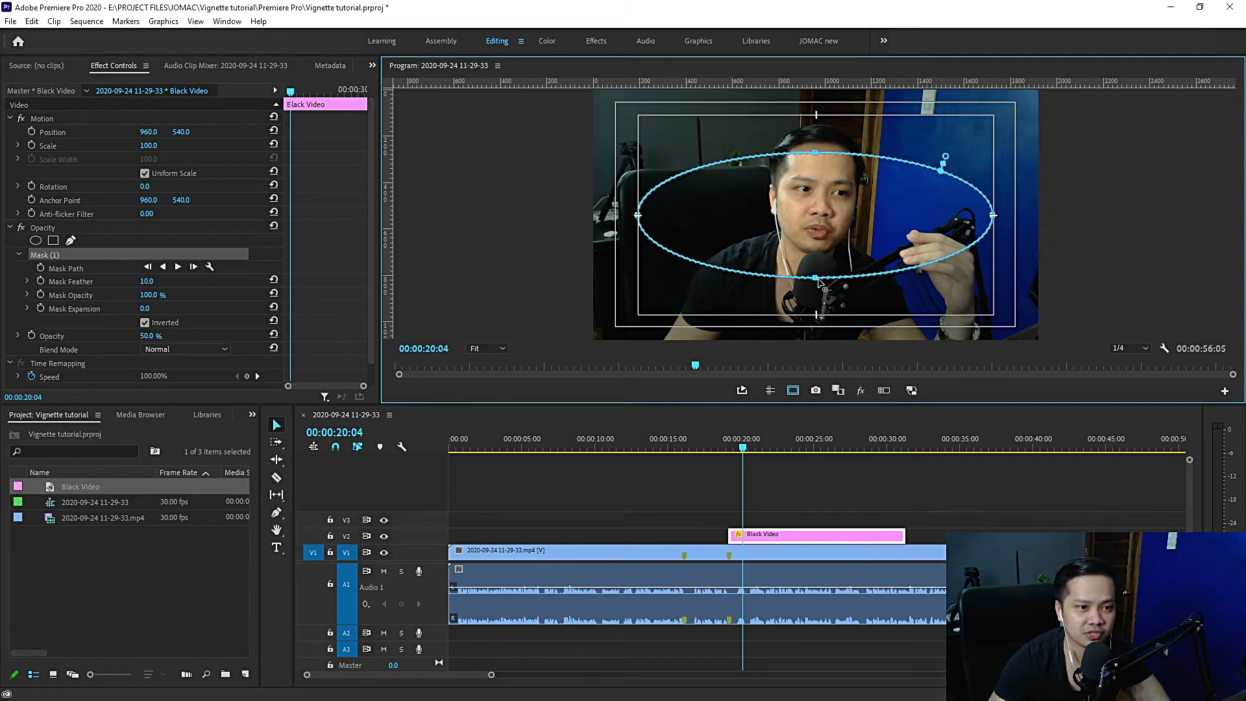
pyautogui.moveTo(816, 279); pyautogui.dragTo(817, 314)
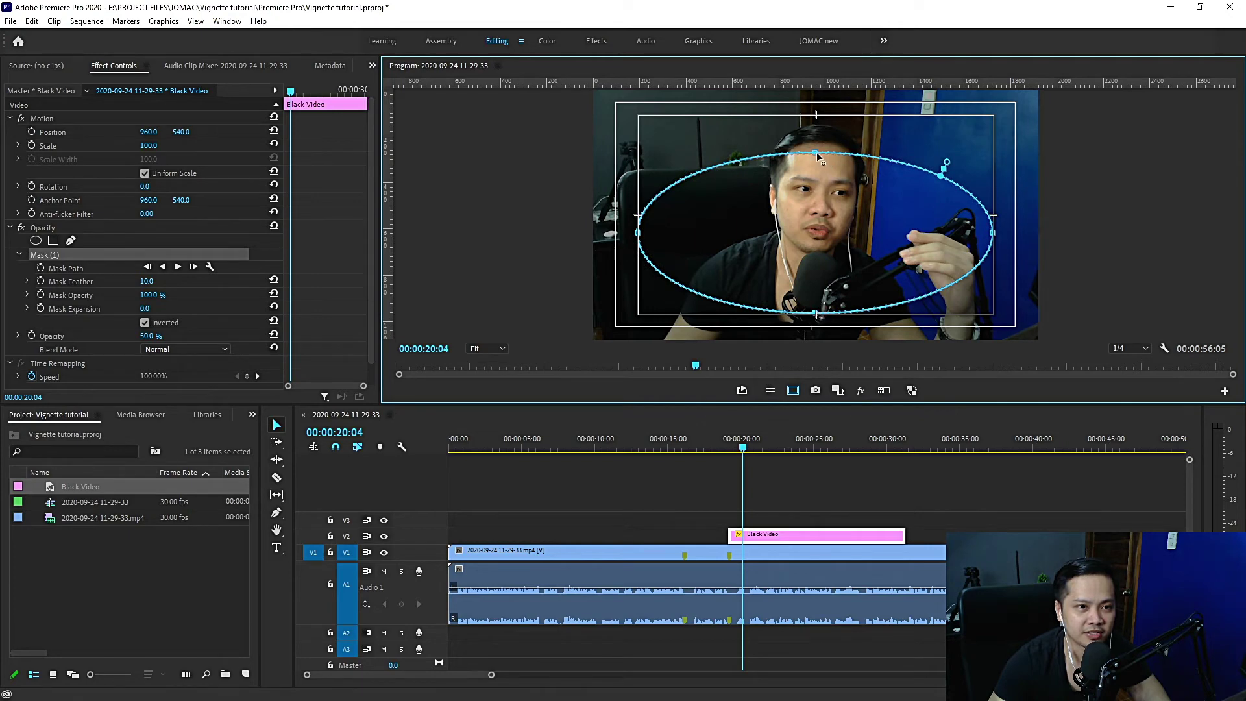
pyautogui.moveTo(816, 155); pyautogui.dragTo(816, 104)
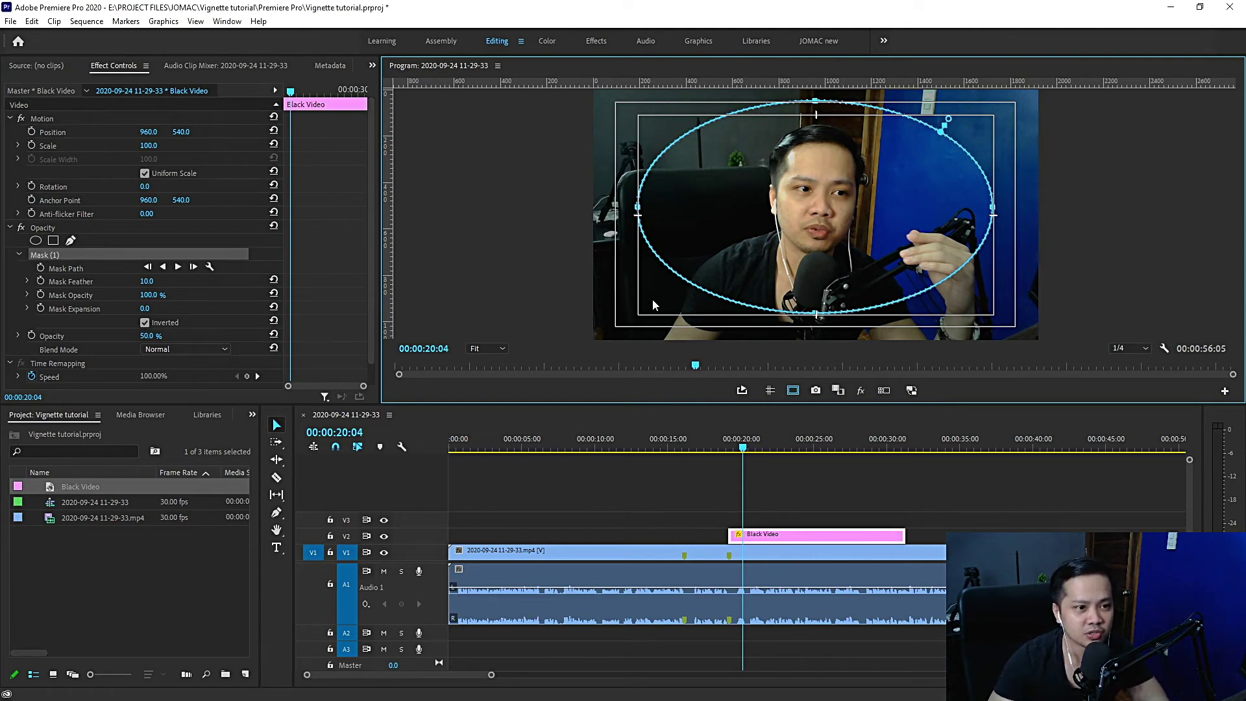
# Feather the Black Video's ellipse mask to 149.8 for a soft dark edge.
pyautogui.click(779, 495)
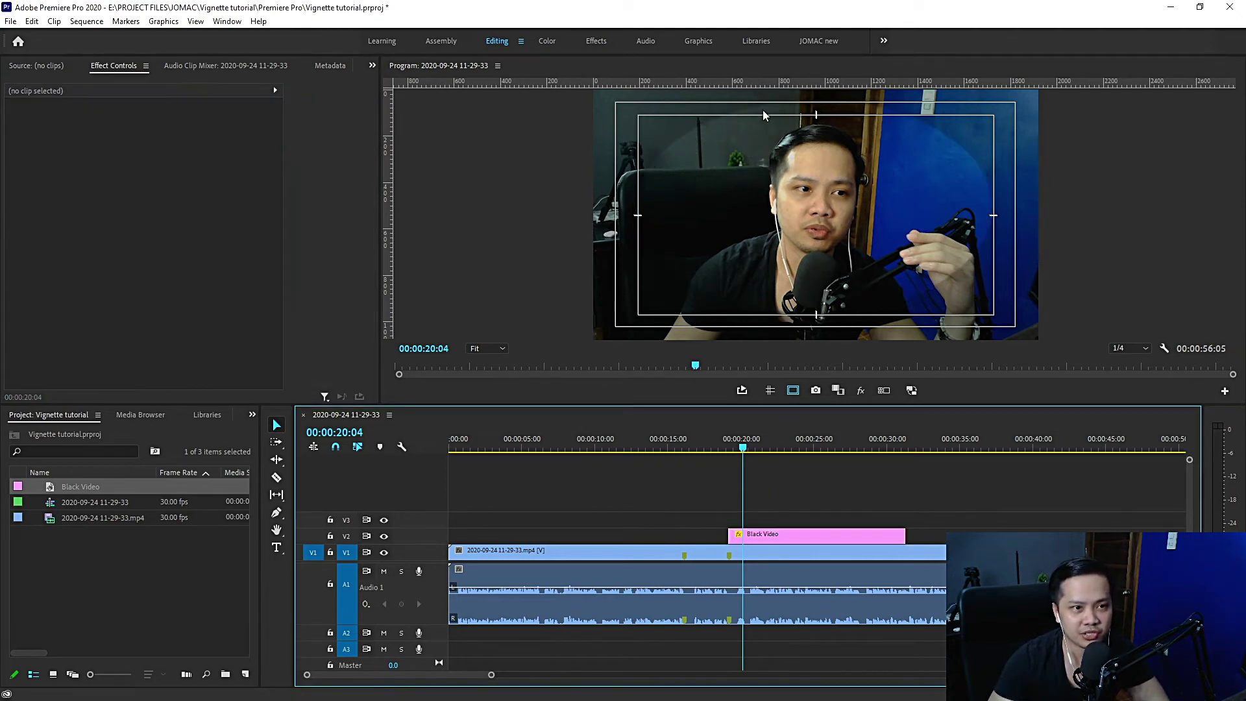
pyautogui.click(798, 538)
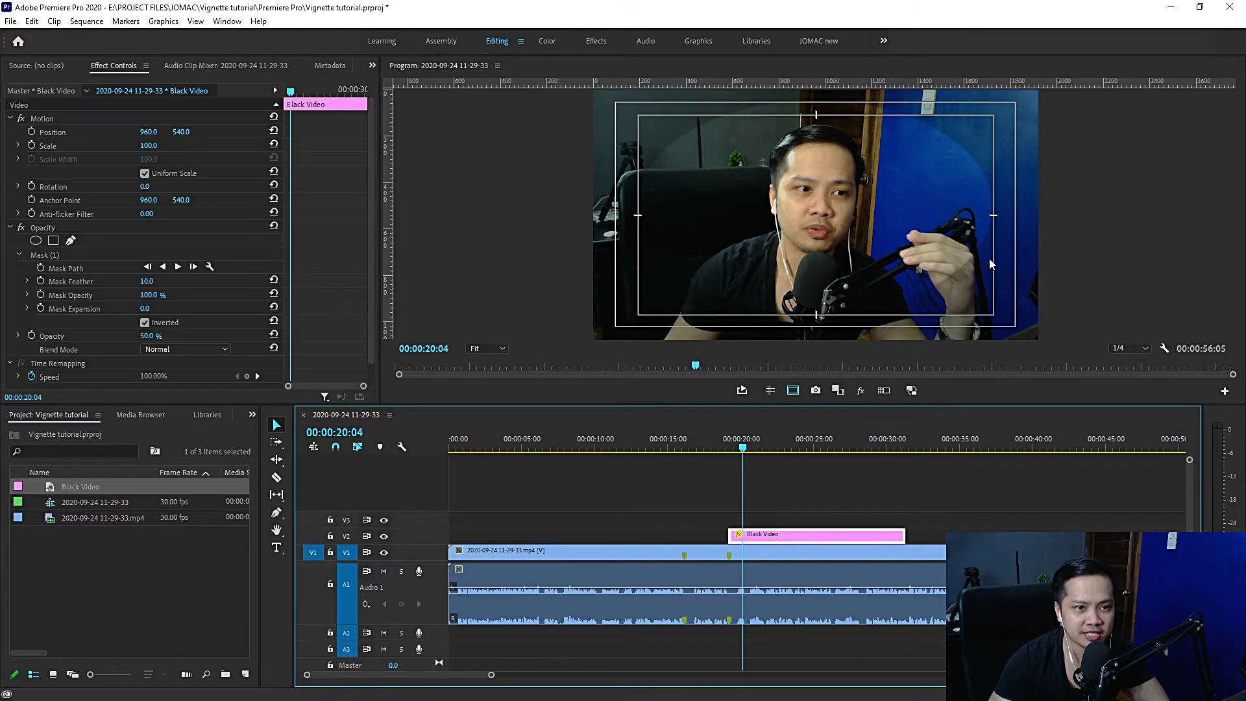
pyautogui.click(42, 229)
pyautogui.click(63, 270)
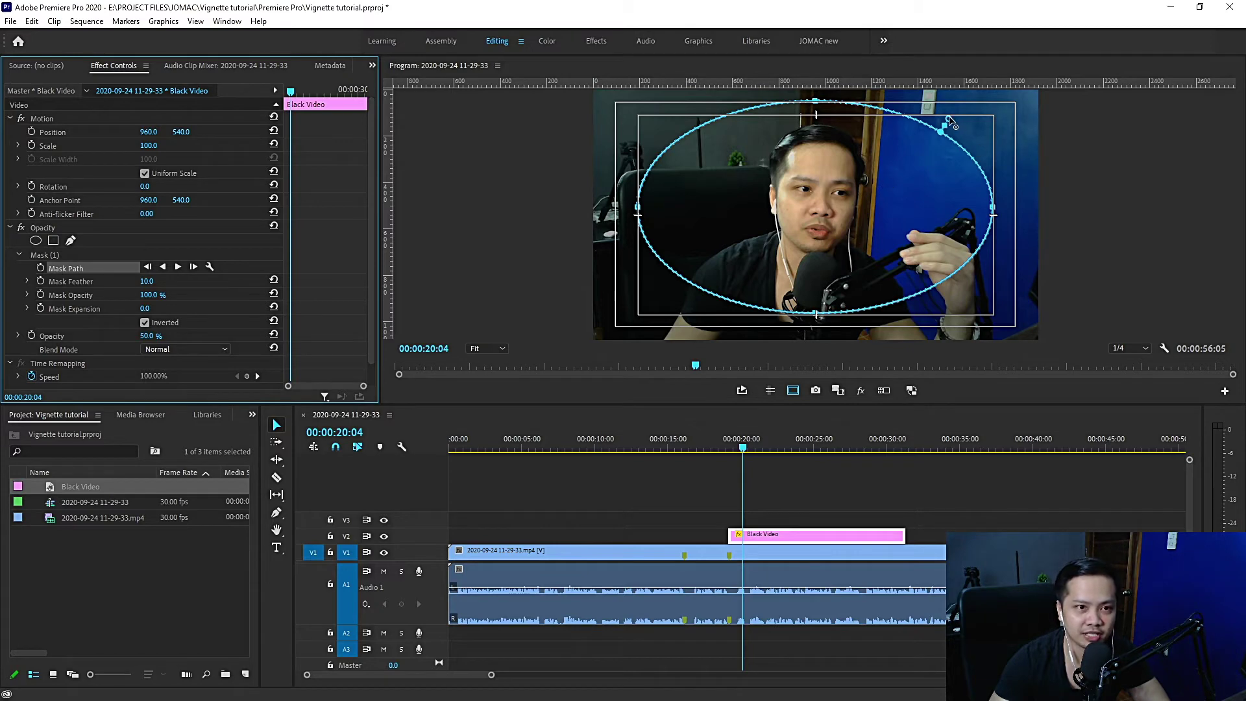
pyautogui.moveTo(949, 118); pyautogui.dragTo(983, 113)
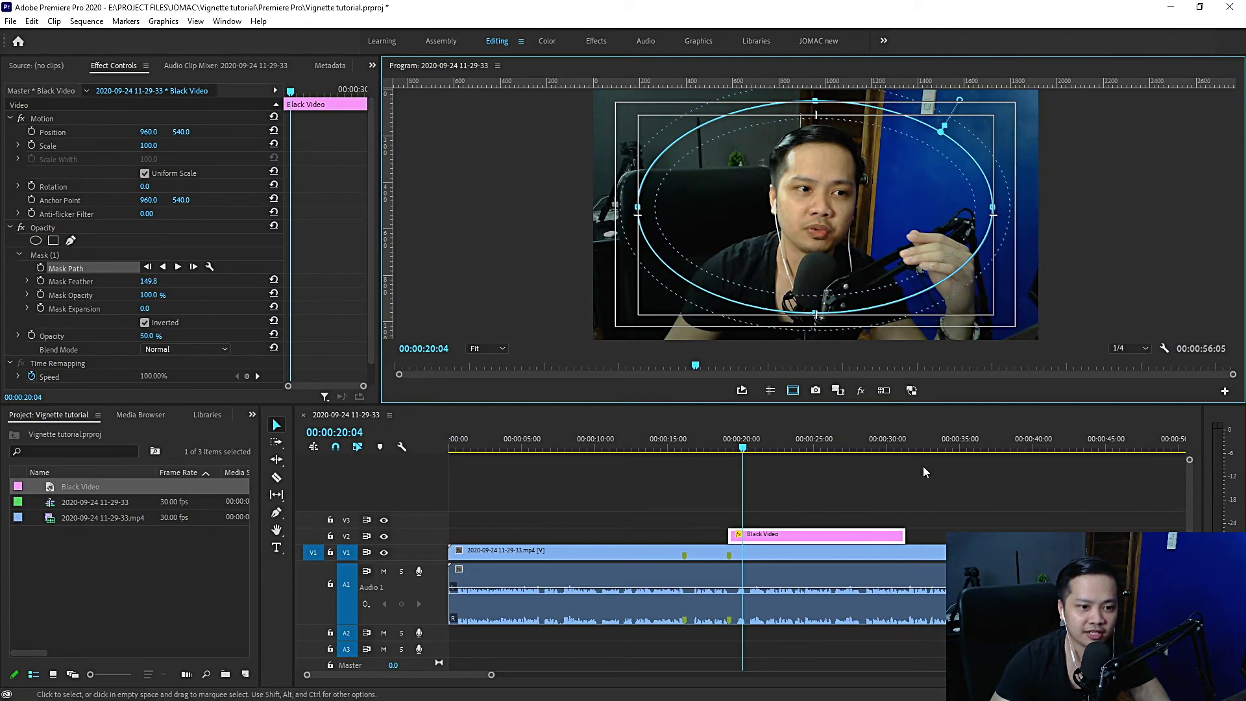
pyautogui.click(889, 493)
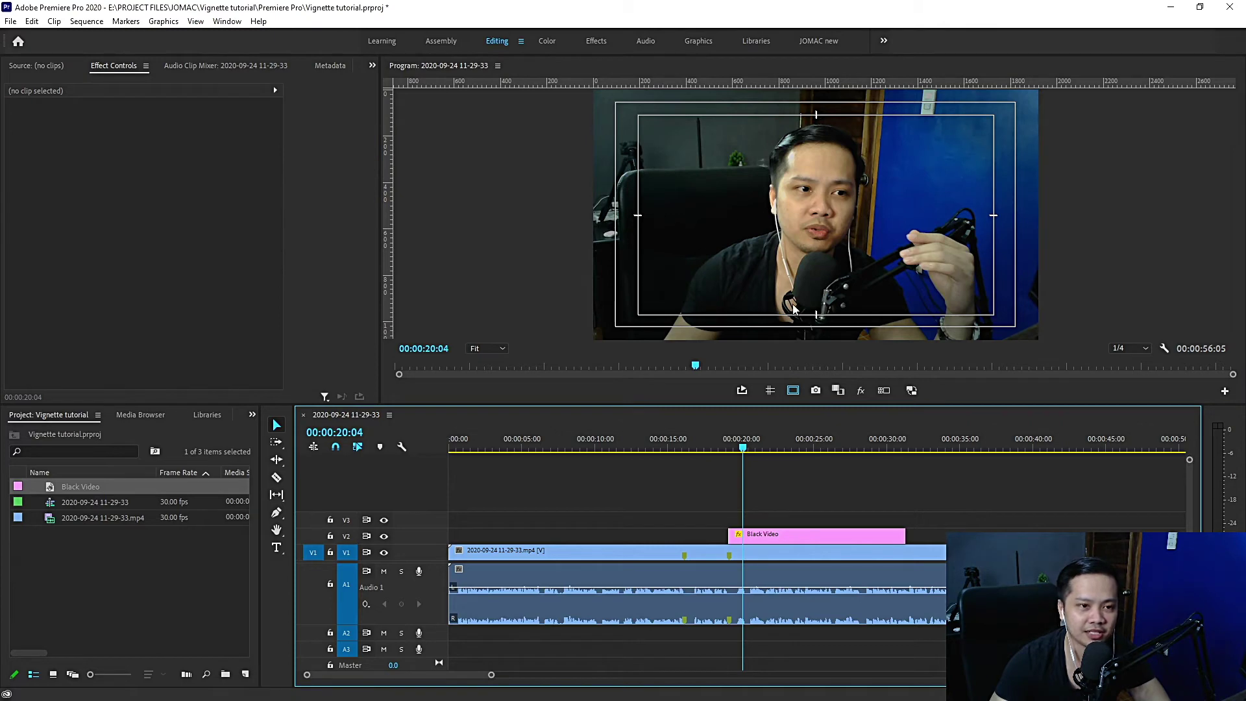
pyautogui.click(840, 536)
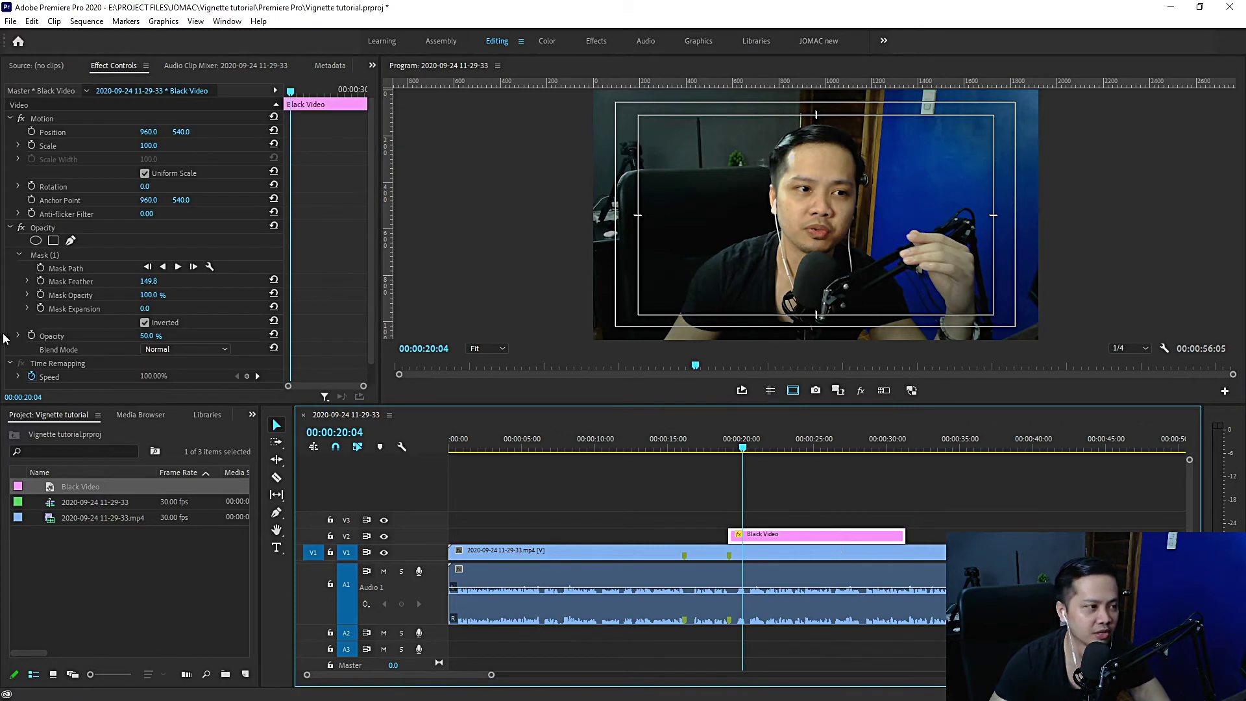
# Toggle V2 visibility off and on to compare the footage with and without the vignette.
pyautogui.click(384, 537)
pyautogui.click(383, 536)
pyautogui.click(384, 537)
pyautogui.click(383, 537)
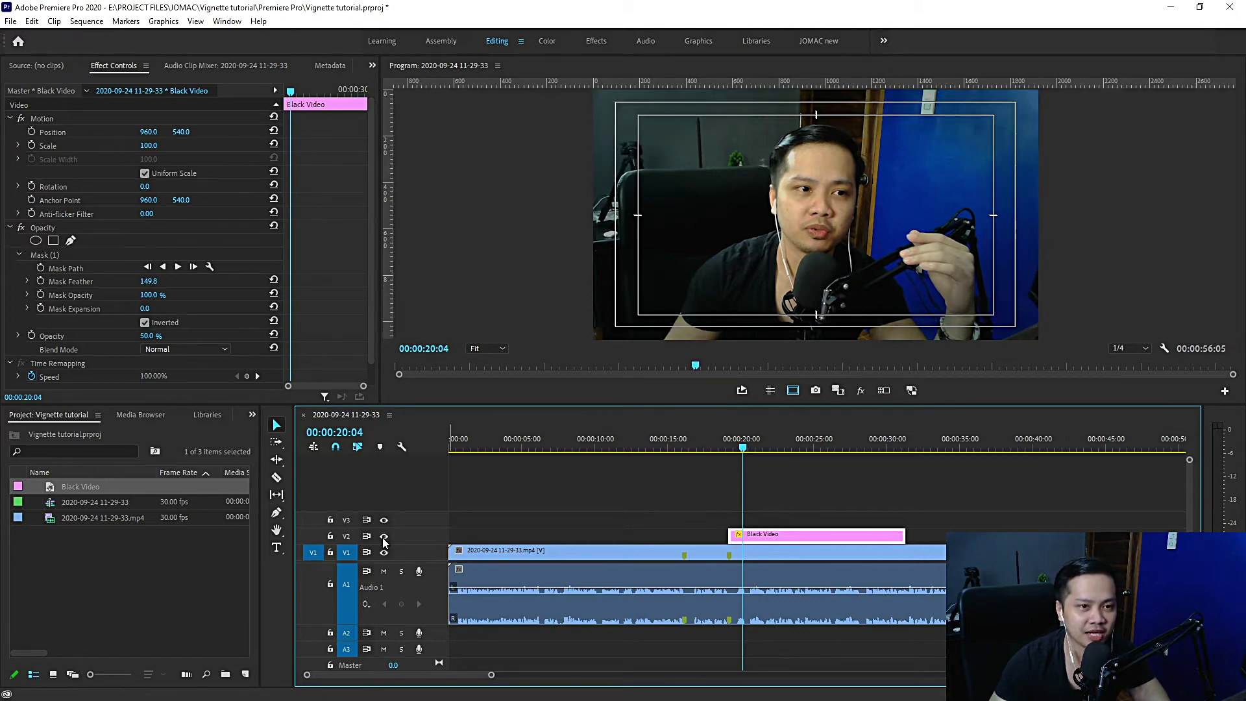
pyautogui.click(384, 537)
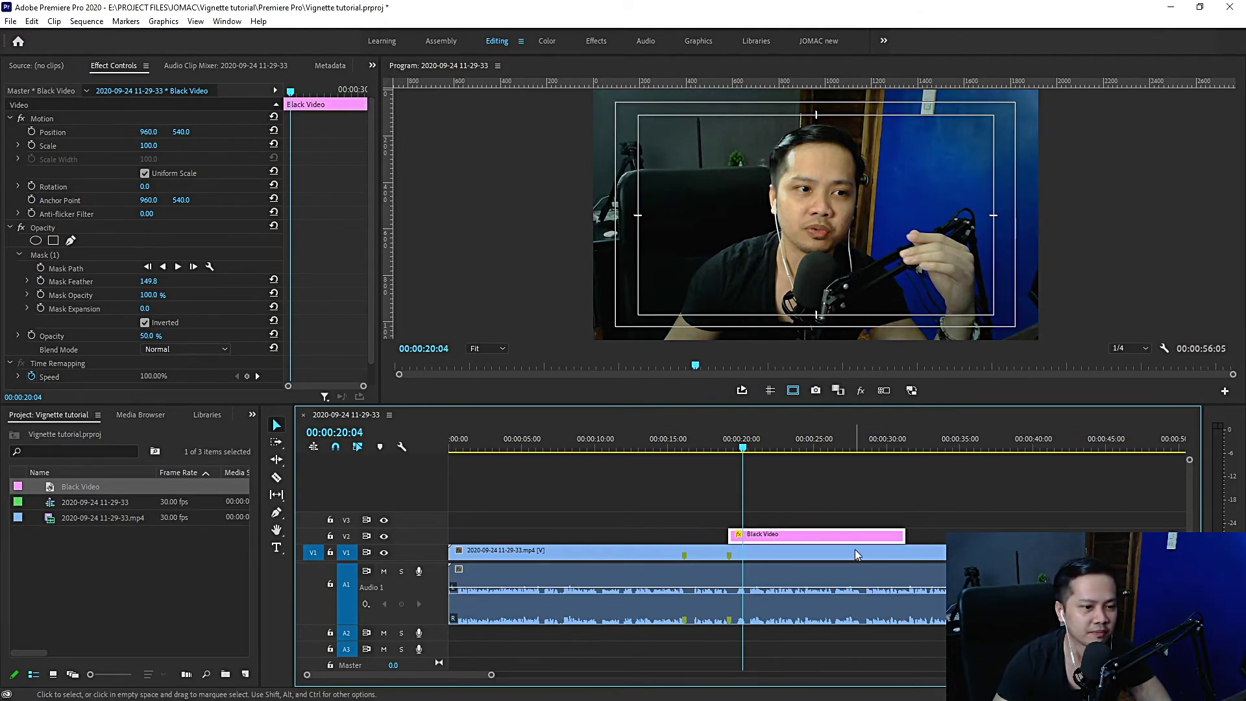
# Expand the vignette mask outward to 29.1 and preview the result.
pyautogui.click(60, 269)
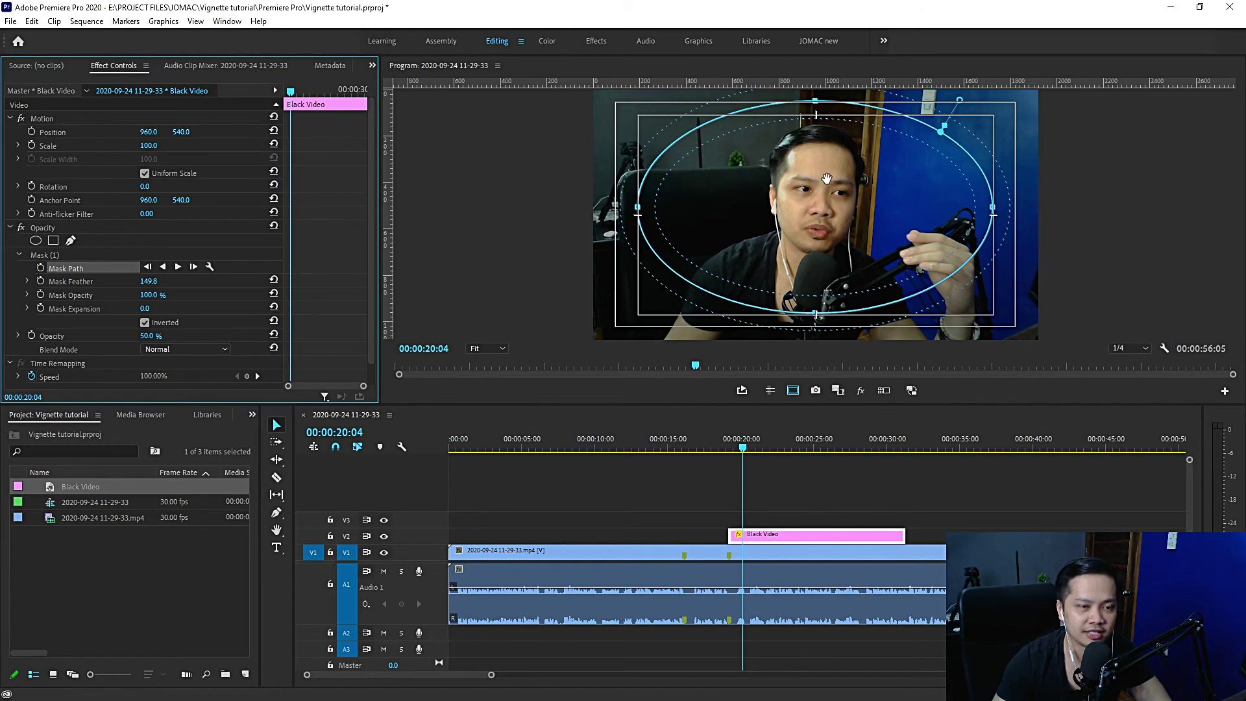
pyautogui.click(949, 132)
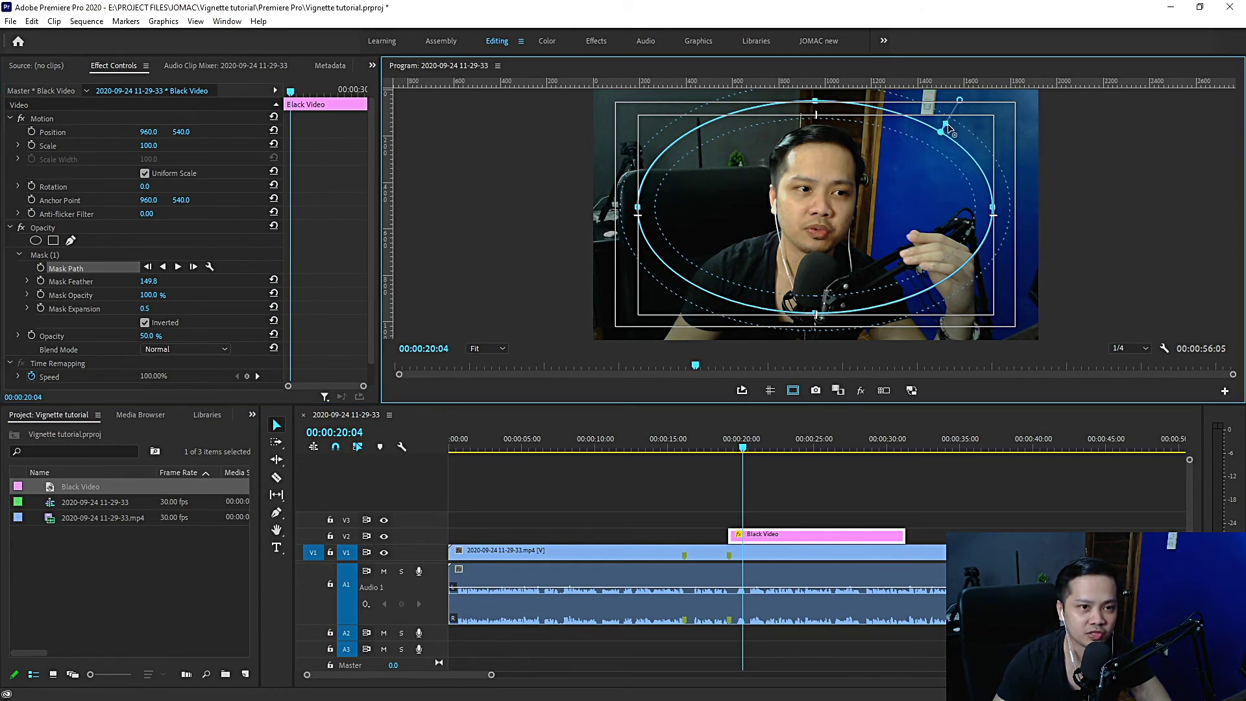
pyautogui.moveTo(949, 130); pyautogui.dragTo(971, 124)
pyautogui.click(847, 499)
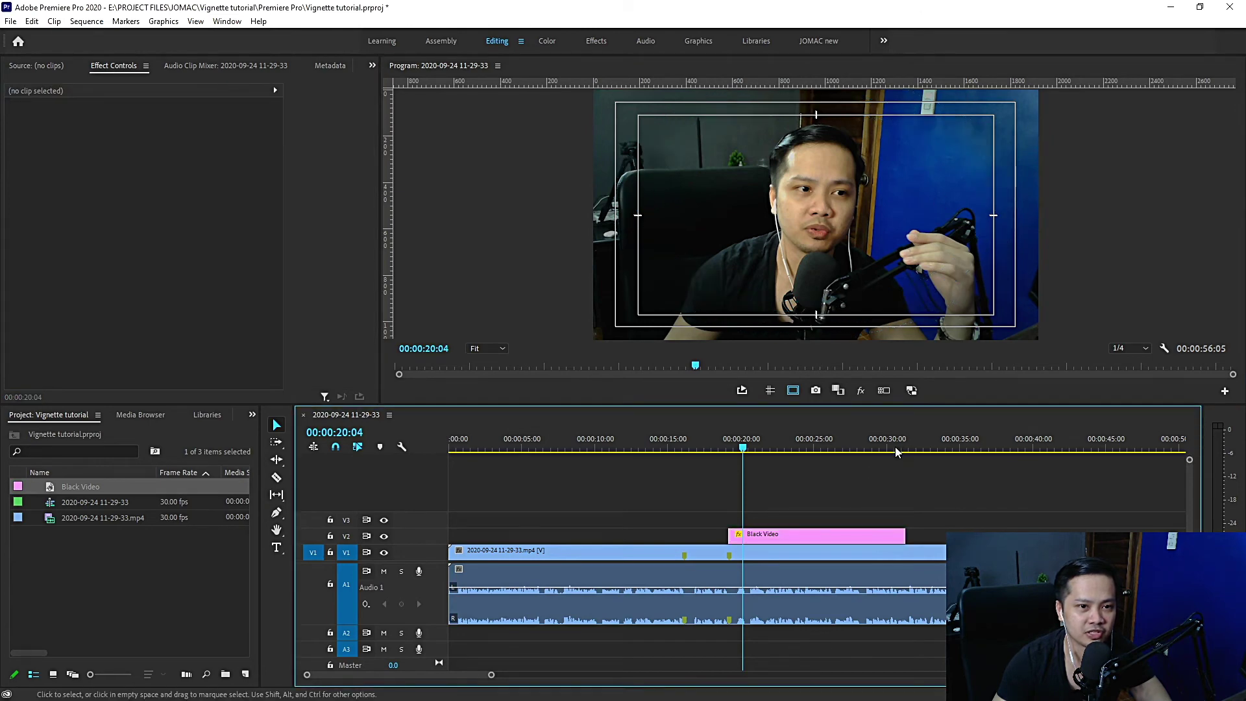